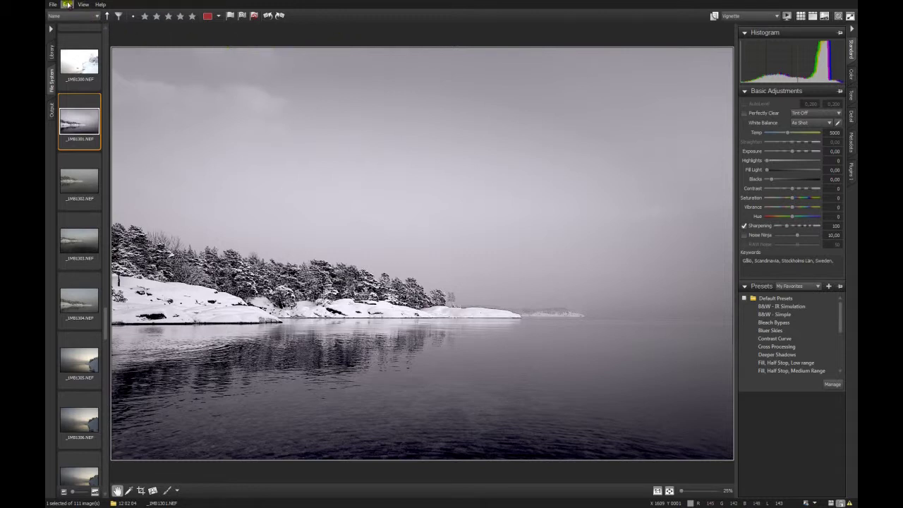
Check in the Edit menu that PerfectPhotoSuite is the current external editor, then move to the File menu
left_click(66, 6)
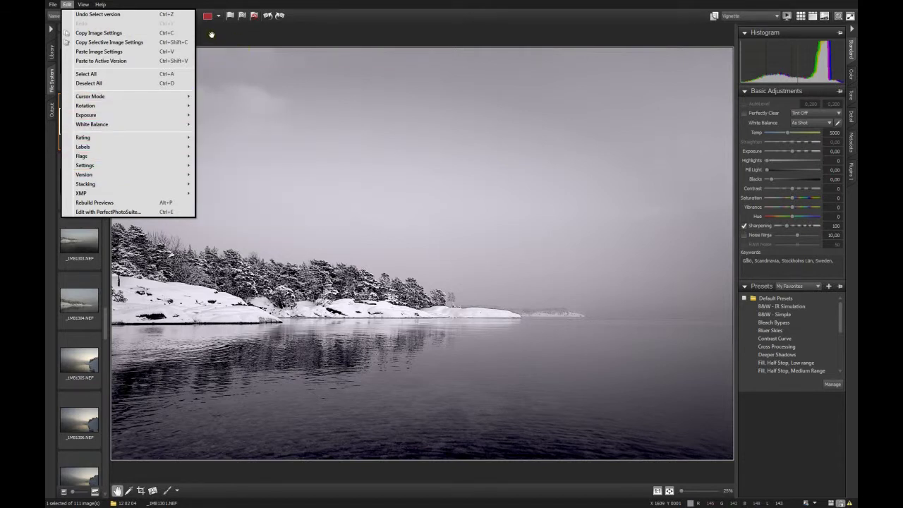
mouse_move(52, 4)
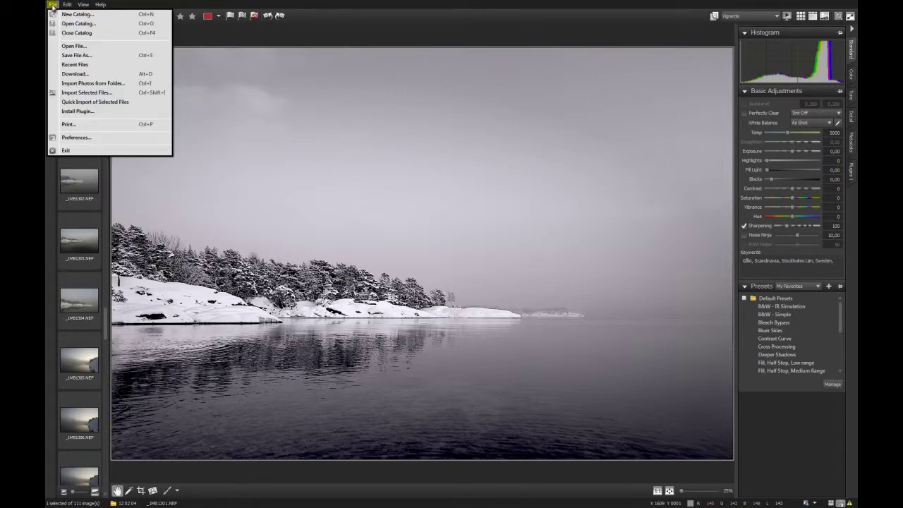
In Preferences > External Editor, clear the PerfectPhotoSuite editor and choose Choose... to browse for a new one
left_click(75, 138)
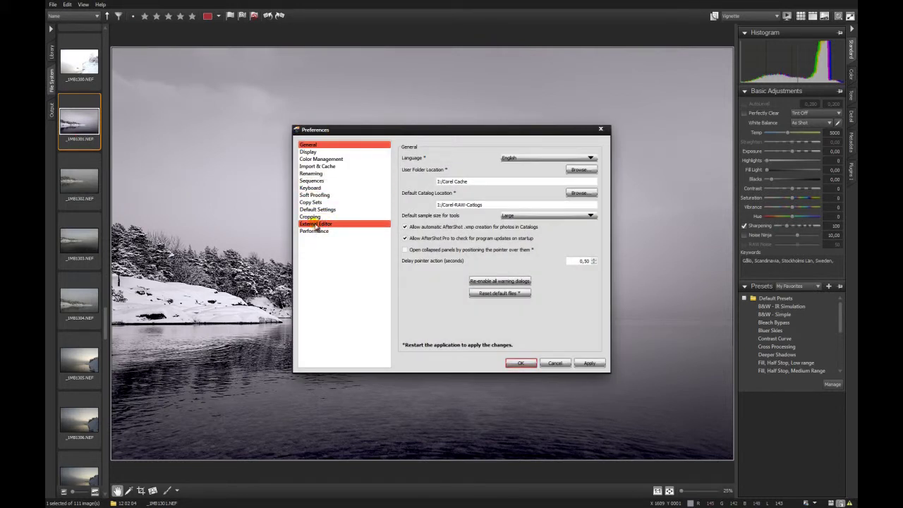
left_click(317, 225)
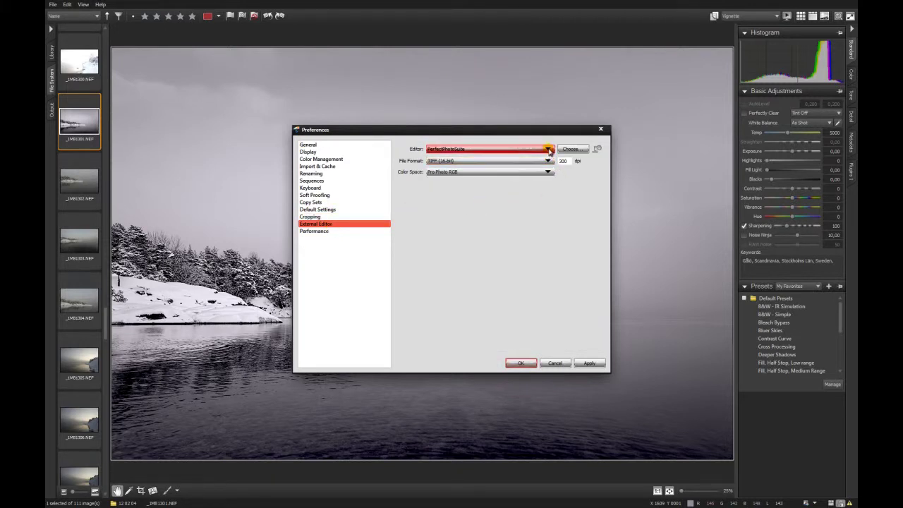
left_click(597, 149)
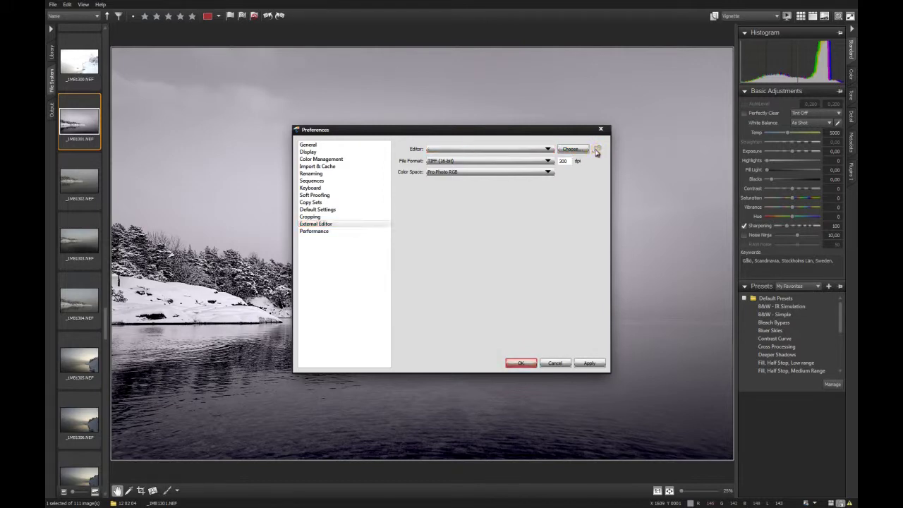
left_click(546, 149)
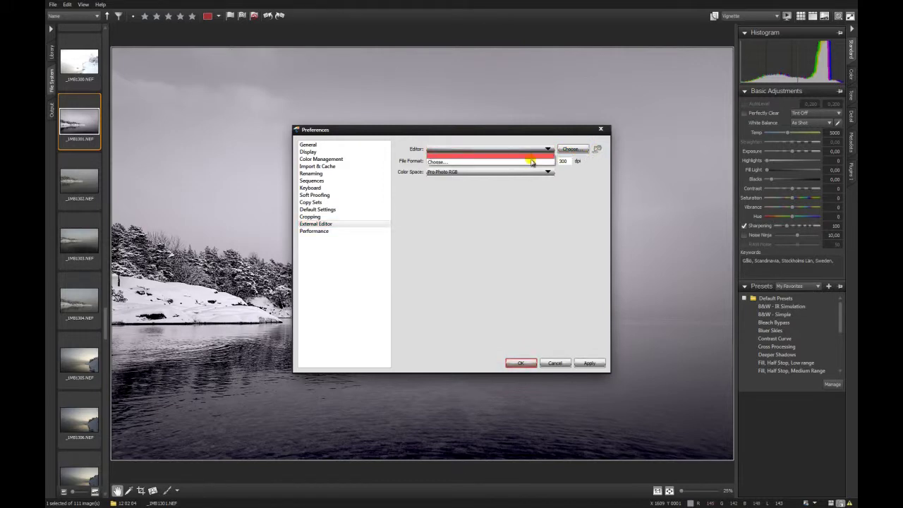
left_click(532, 162)
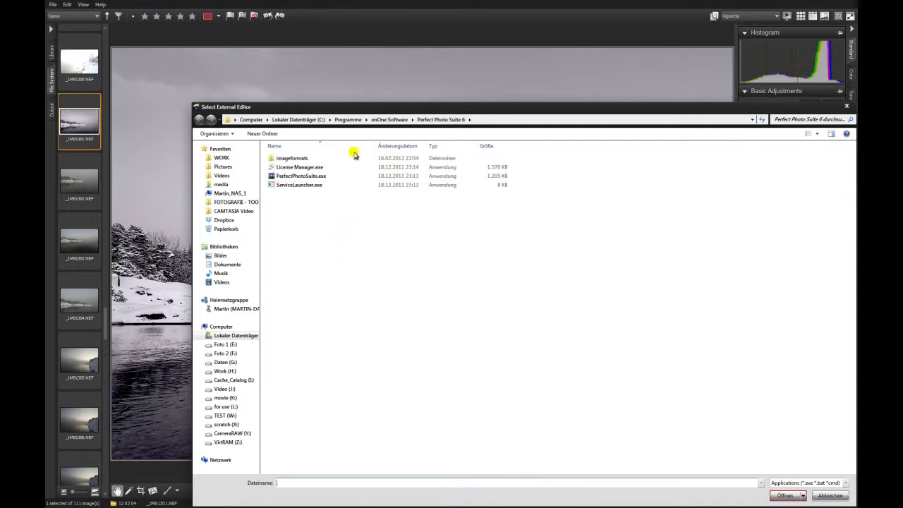
Set tlfusionexpress2.exe from C:\Programme (x86)\Common Files\Topaz Labs as the external editor
left_click(311, 119)
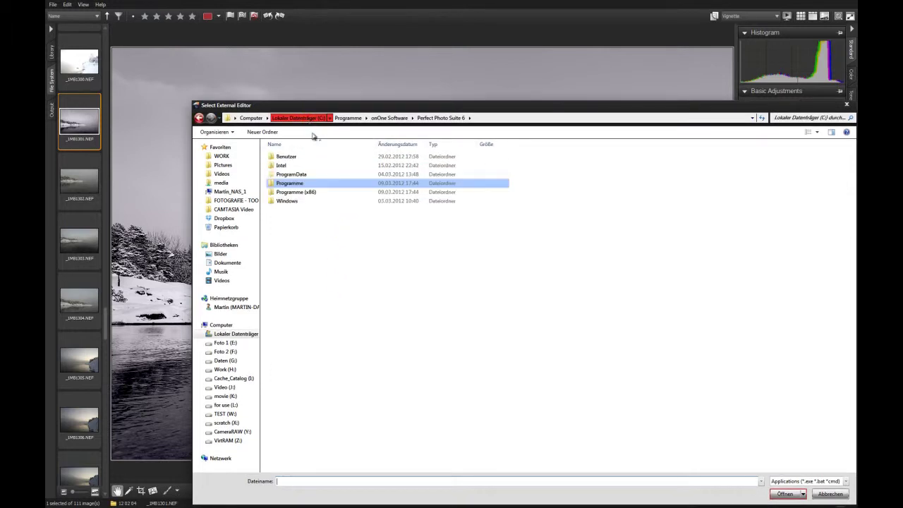
double_click(272, 192)
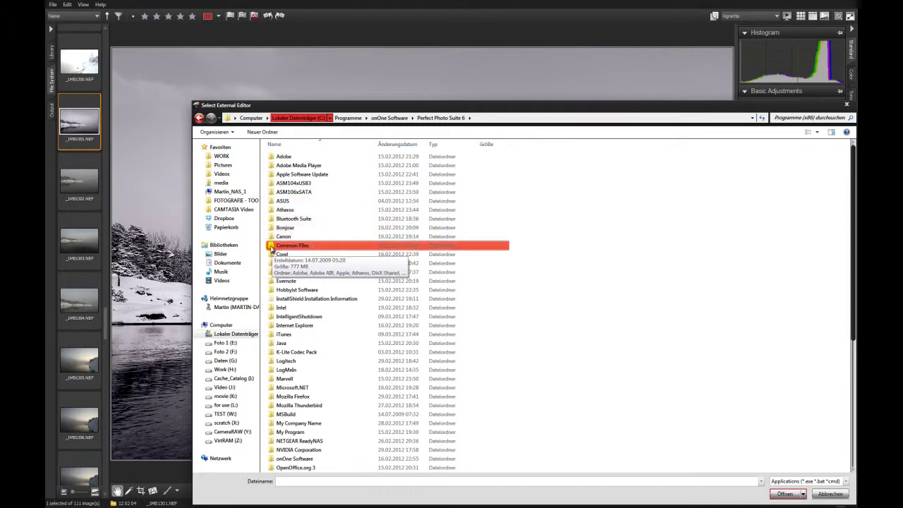
double_click(271, 248)
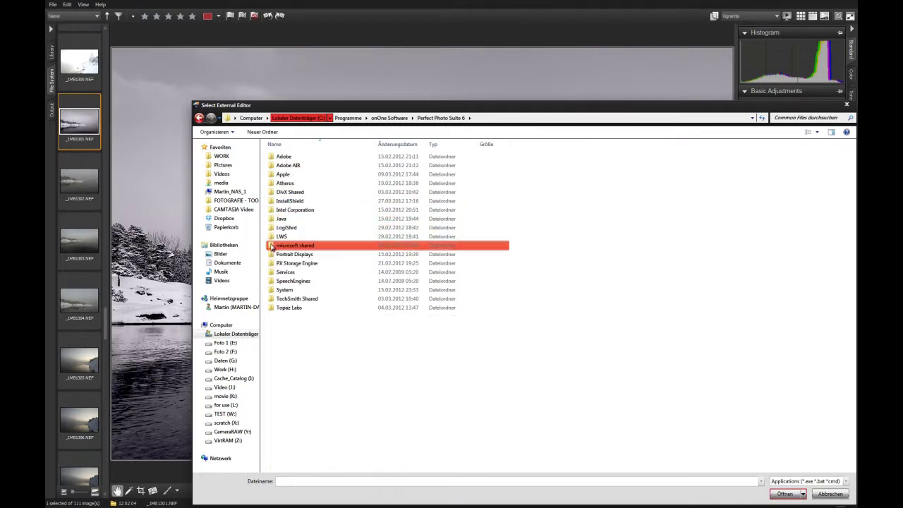
double_click(274, 307)
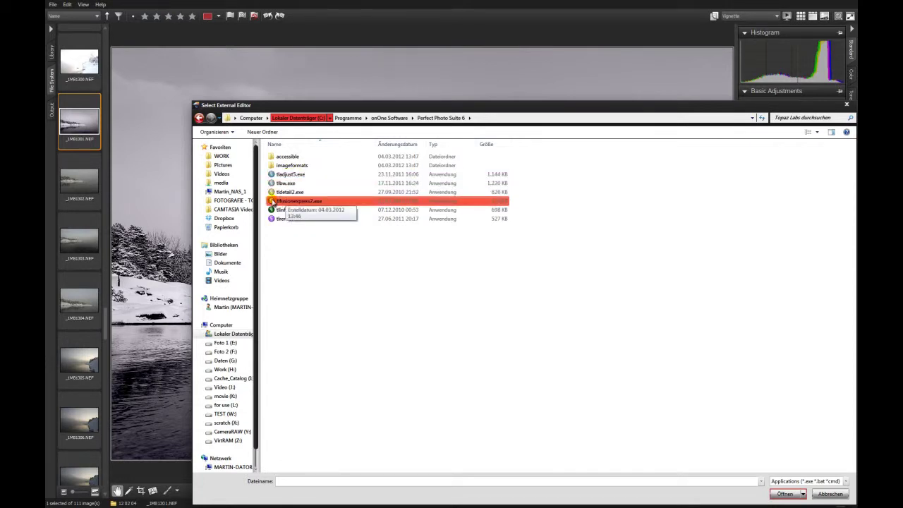
left_click(272, 203)
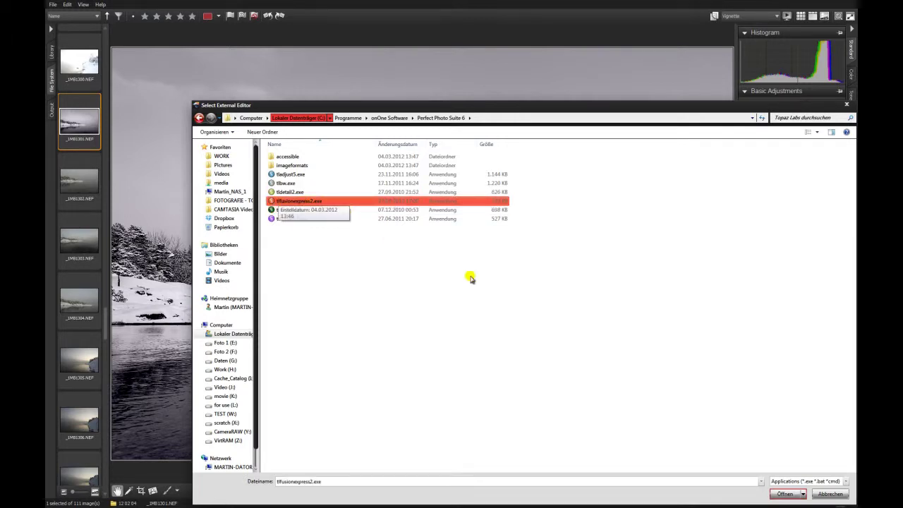
left_click(783, 493)
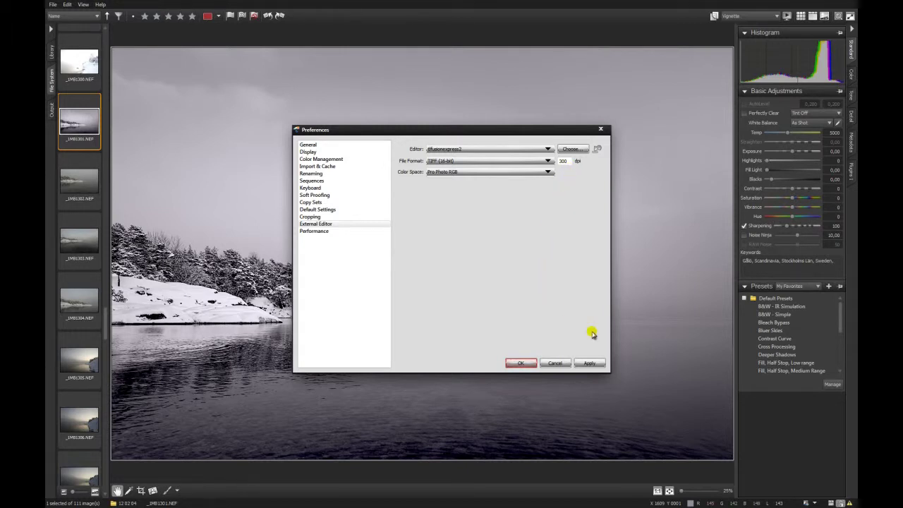
Save the preferences and send the photo to the editor with Edit > Edit with tlfusionexpress2
left_click(520, 362)
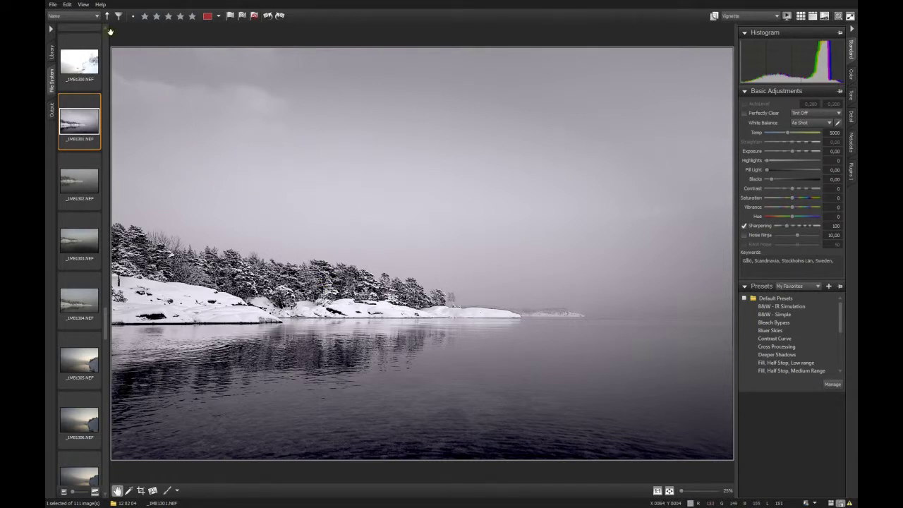
left_click(67, 5)
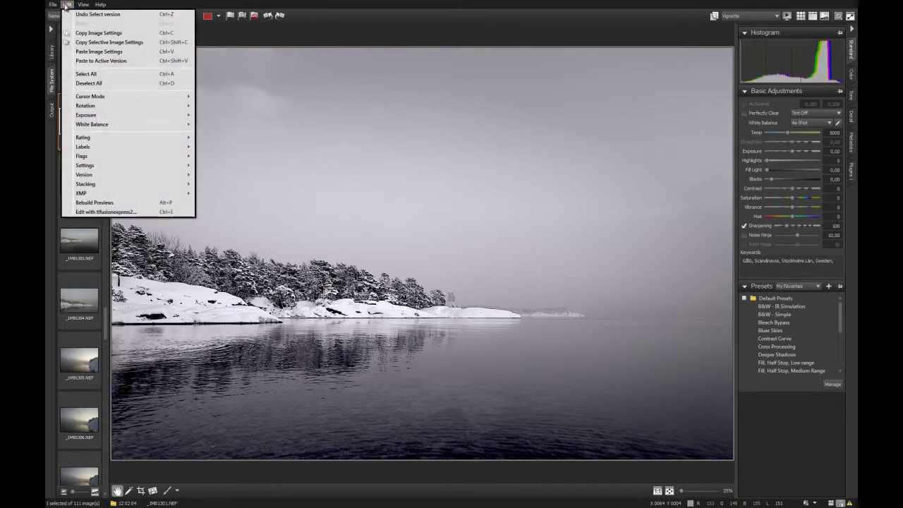
left_click(131, 212)
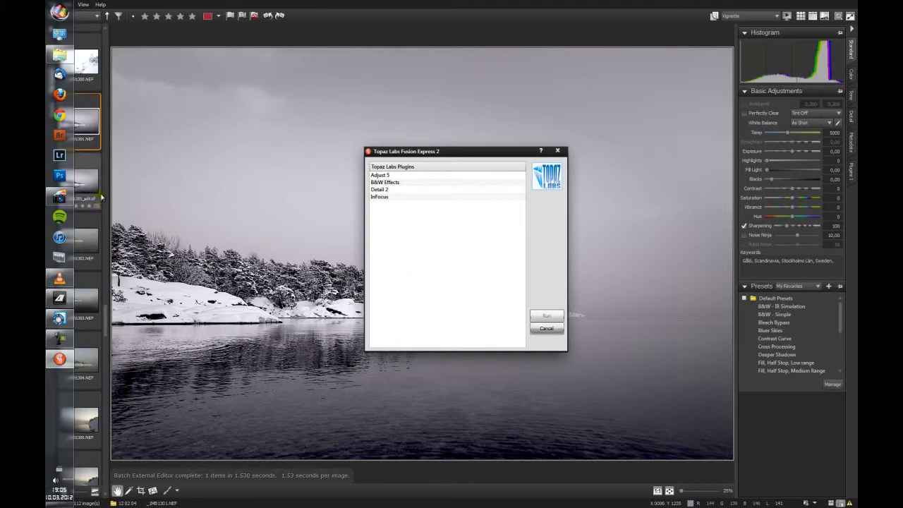
Select the edited TIFF copy, bring Fusion Express 2 forward from the taskbar, and run Detail 2
left_click(95, 163)
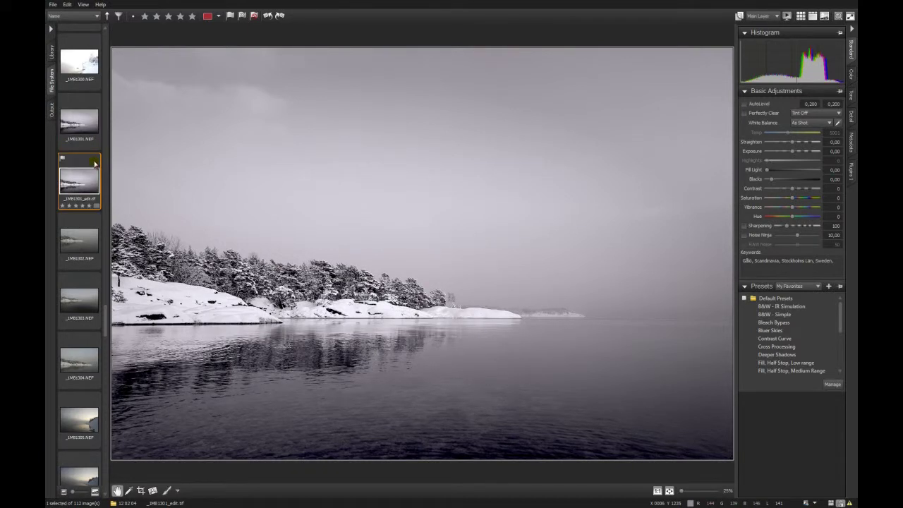
key("super")
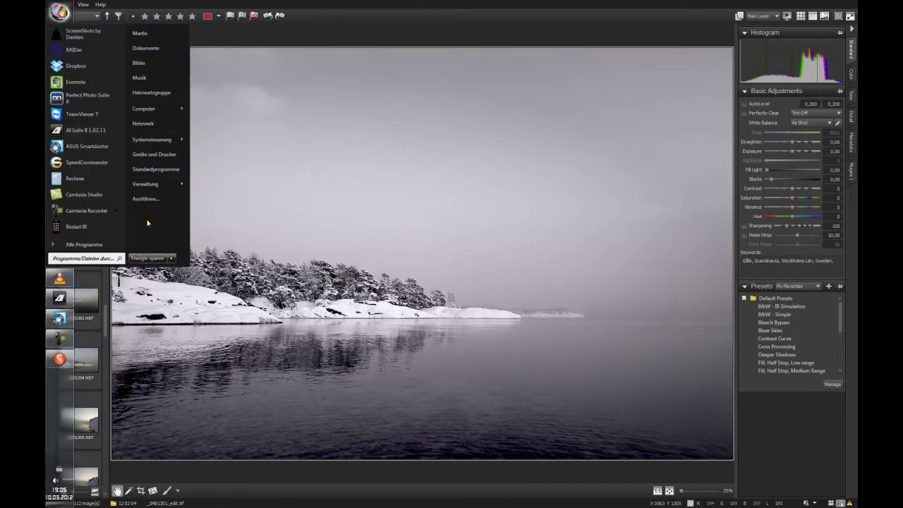
left_click(60, 359)
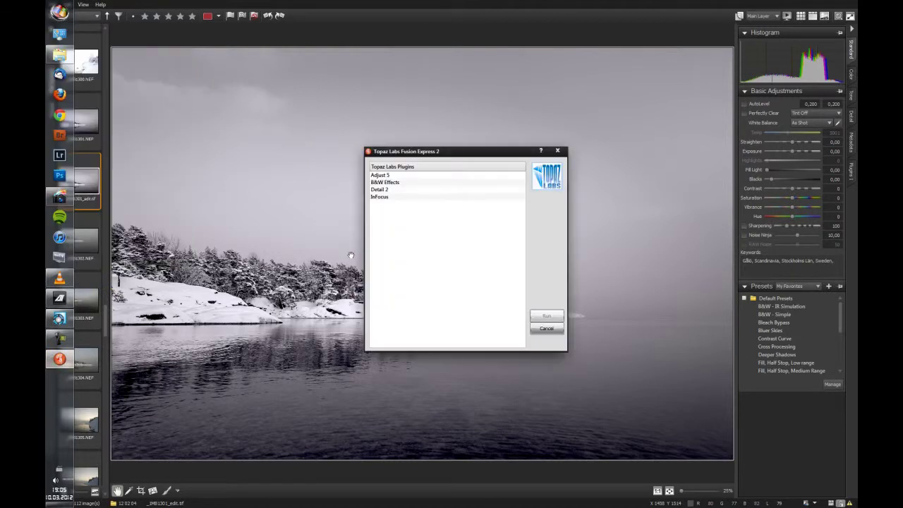
left_click(379, 190)
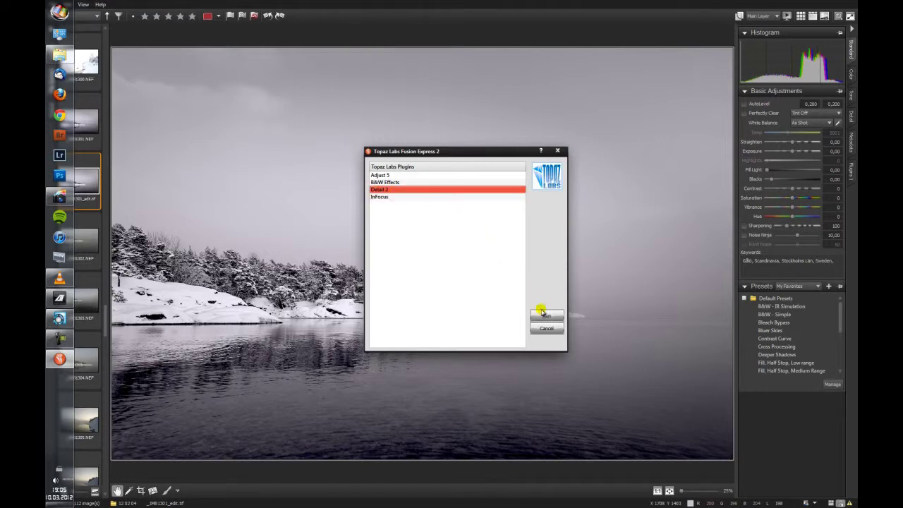
left_click(546, 315)
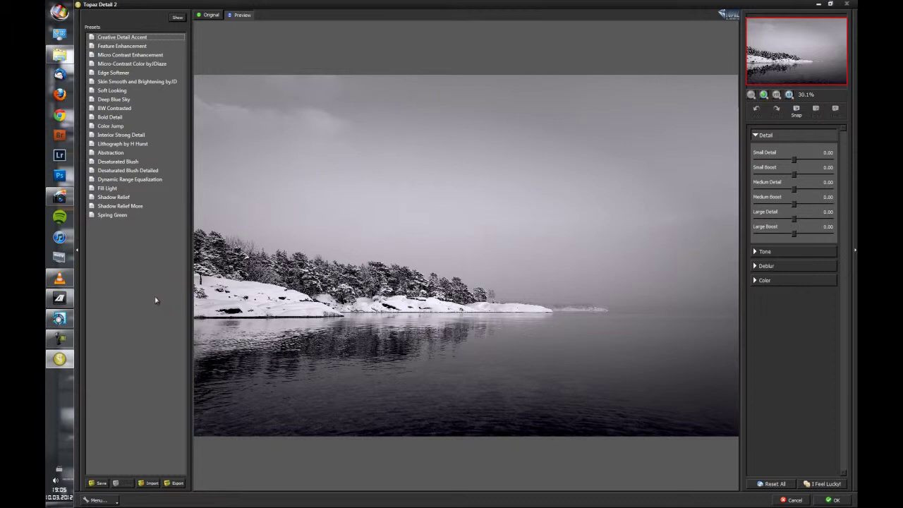
Apply the Bold Detail preset and lower Large Detail to 0.98
left_click(156, 253)
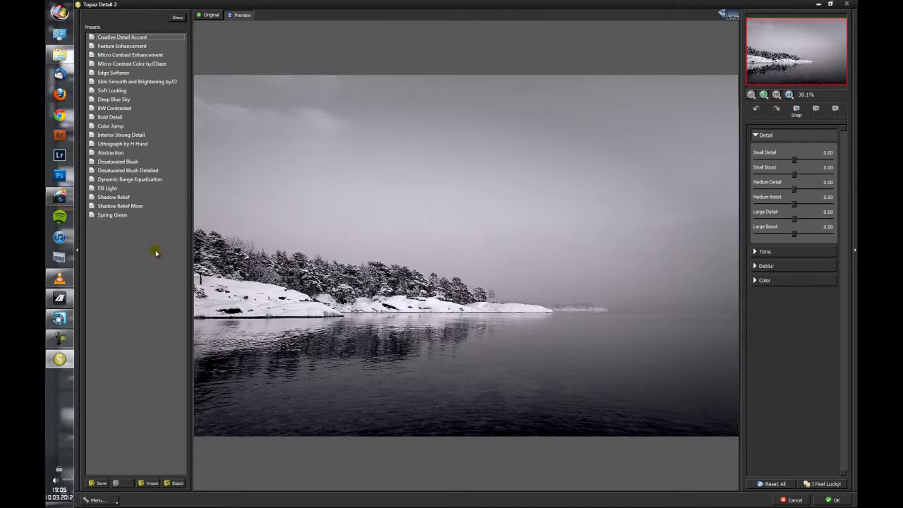
left_click(115, 118)
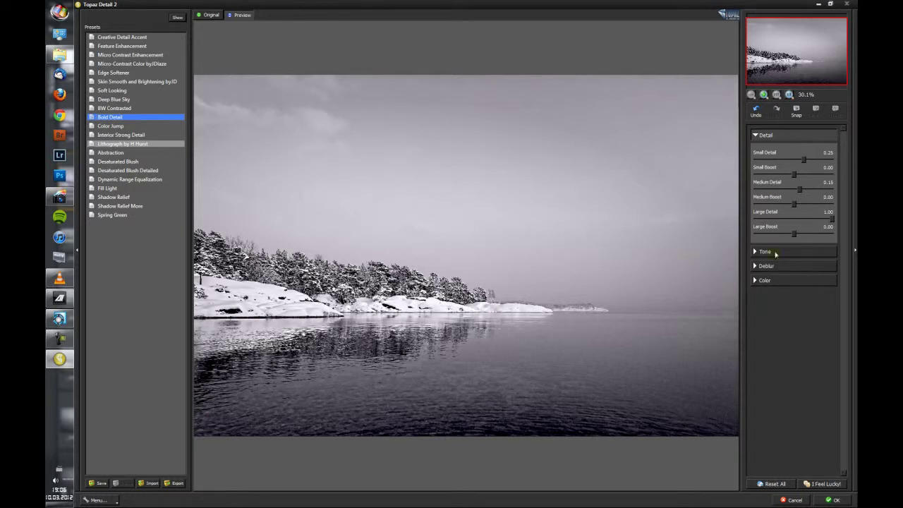
left_click_drag(832, 219, 812, 224)
Compare the sharpened preview against the original several times, then accept the result with OK
left_click(660, 385)
left_click(656, 388)
left_click(657, 390)
left_click(653, 396)
left_click(685, 389)
left_click(835, 500)
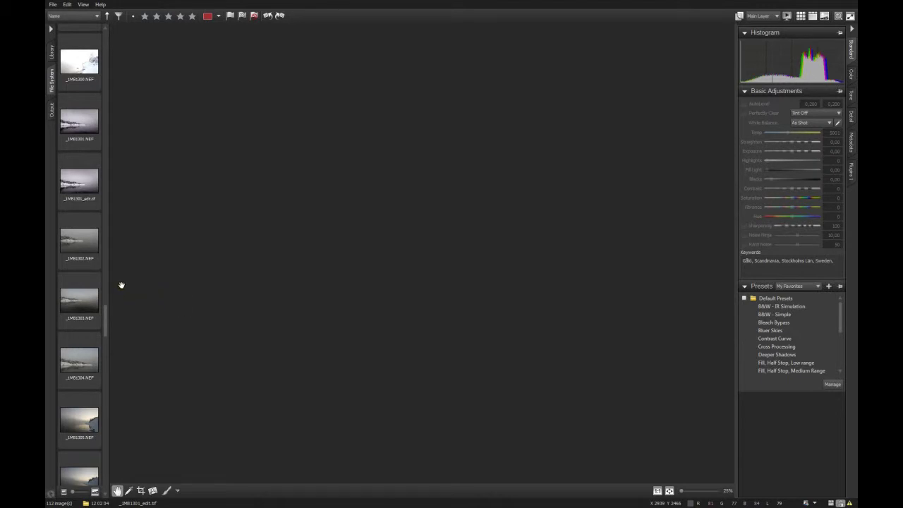
Alternate between the _IMB1301_edit.tif and _IMB1301.NEF thumbnails, ending on _IMB1301_edit.tif
left_click(81, 181)
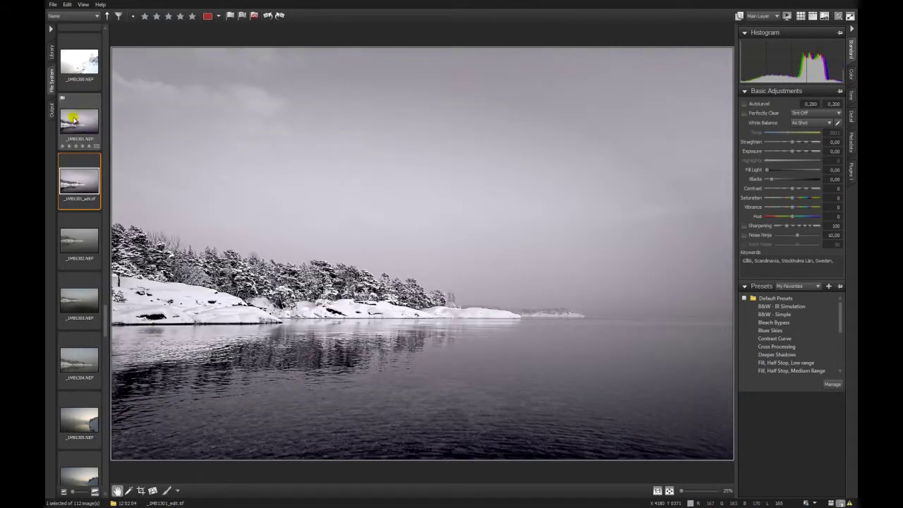
left_click(73, 121)
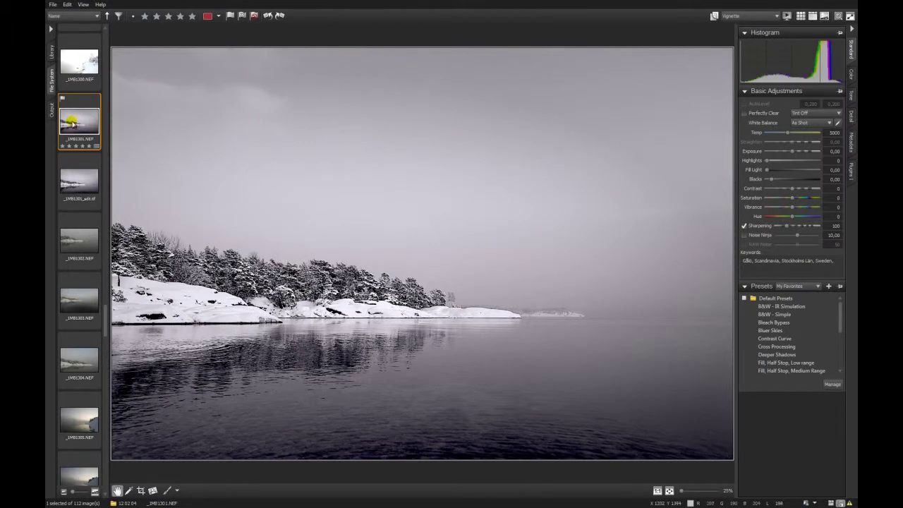
left_click(77, 184)
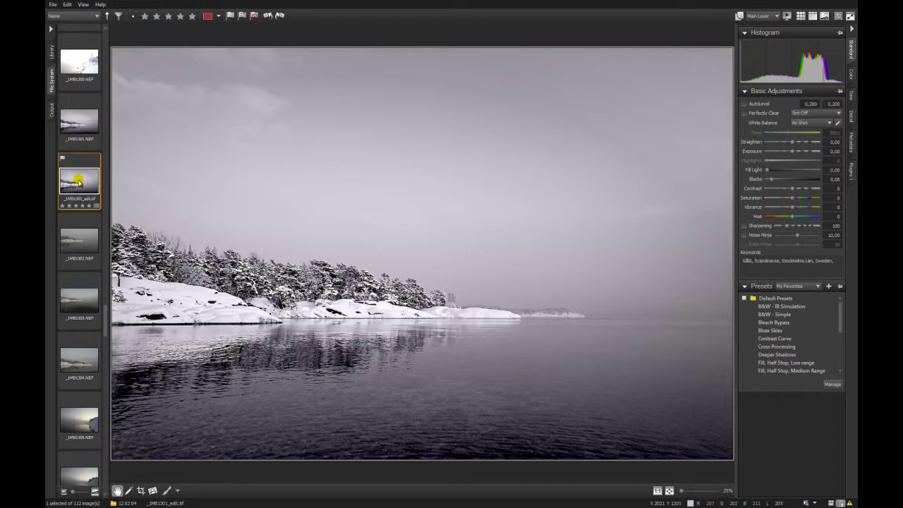
left_click(79, 122)
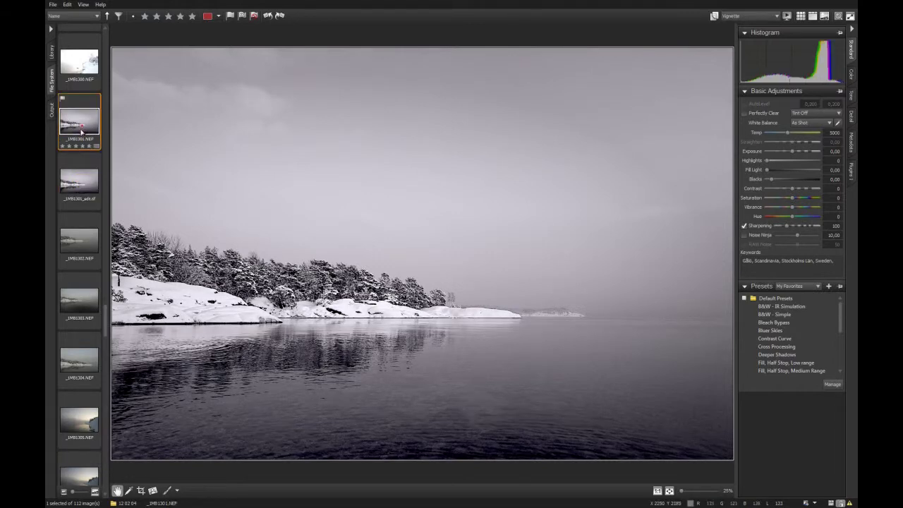
left_click(79, 176)
left_click(81, 126)
left_click(79, 180)
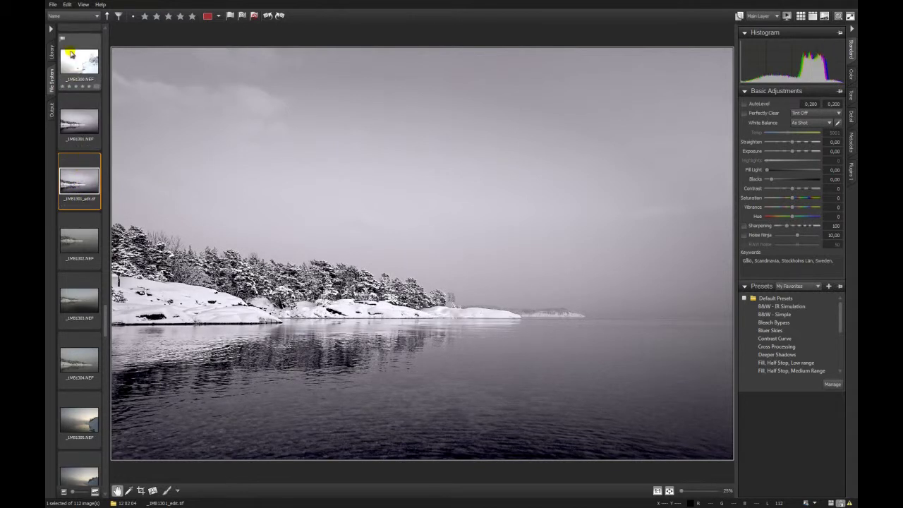
left_click(53, 5)
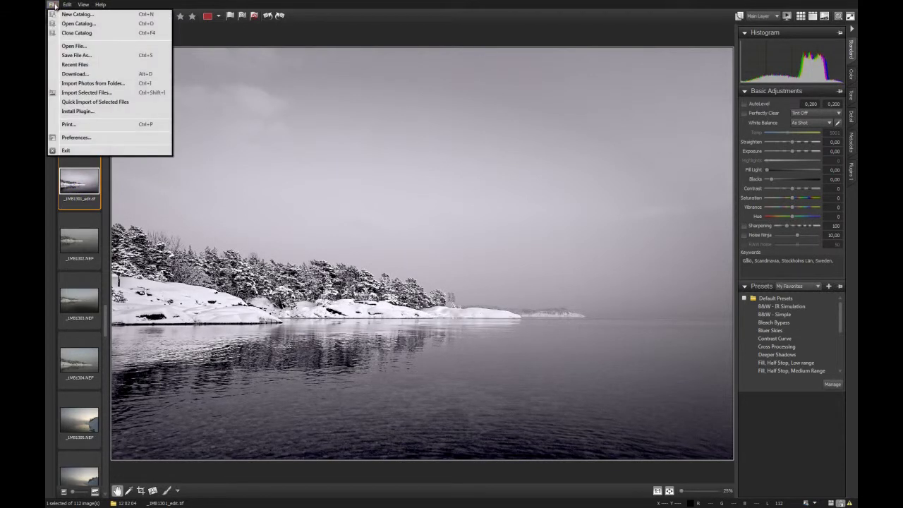
left_click(79, 138)
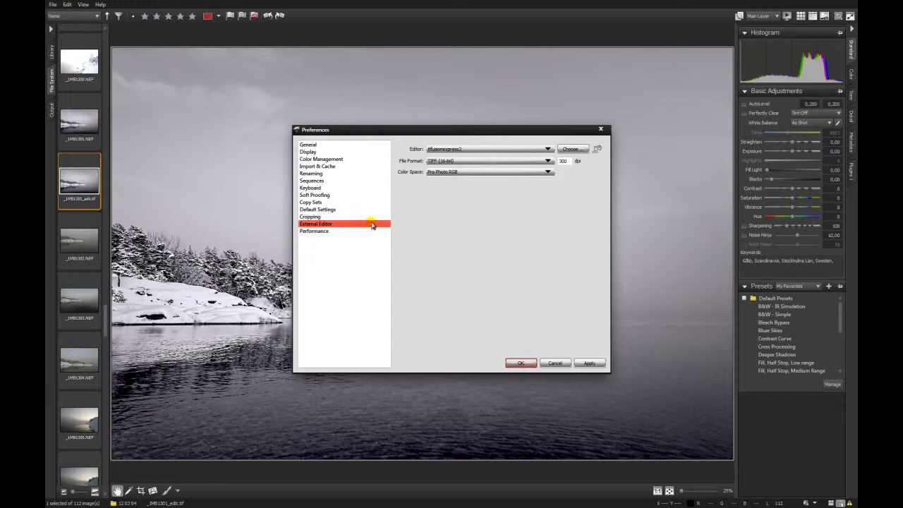
left_click(554, 362)
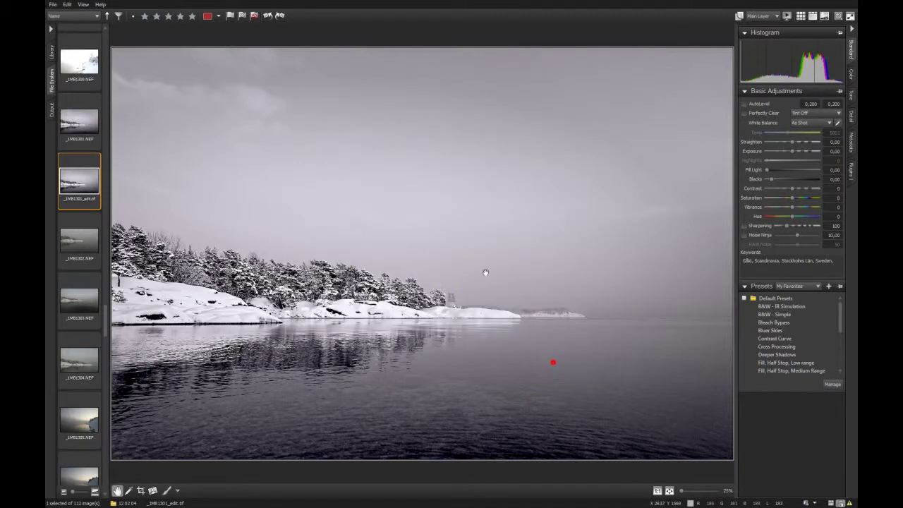